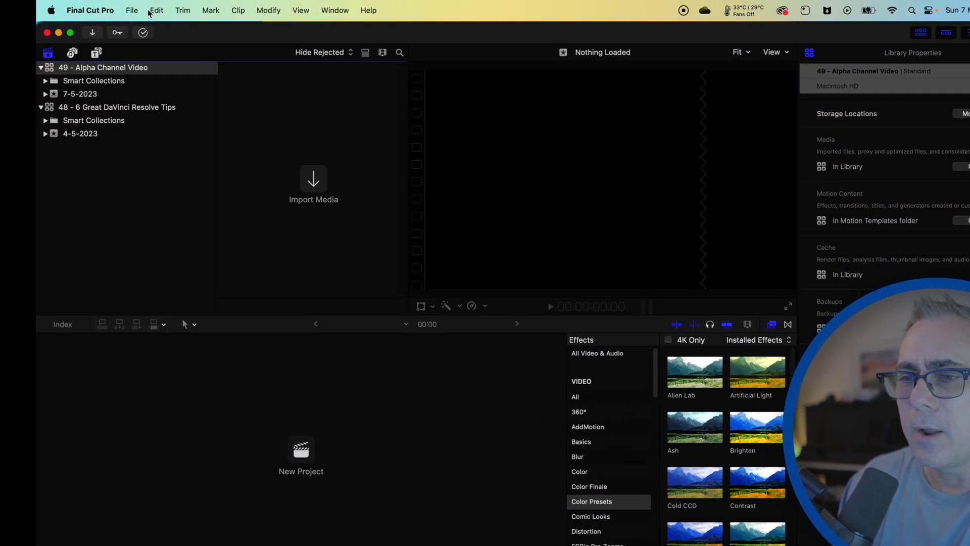
- Create a new Final Cut Pro library named Alpha
left_click(131, 10)
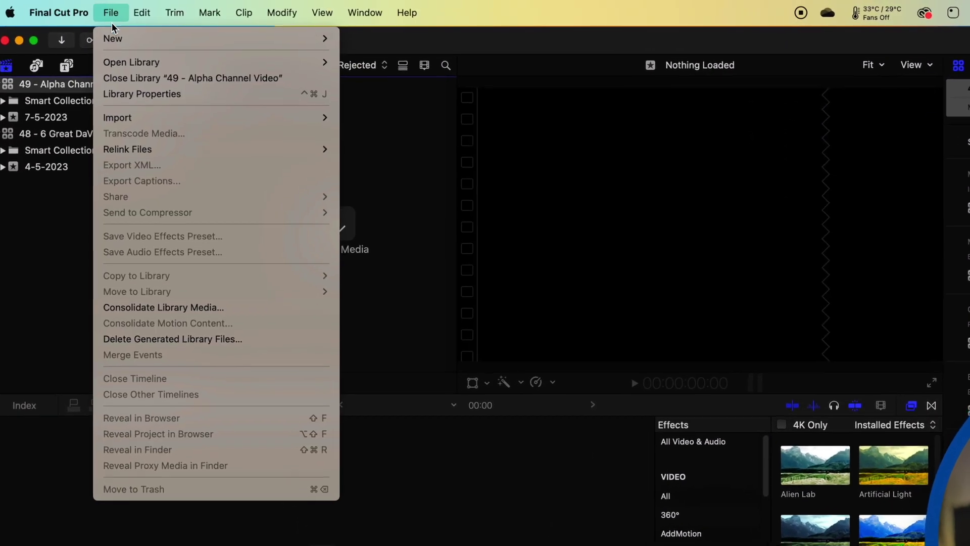
mouse_move(149, 32)
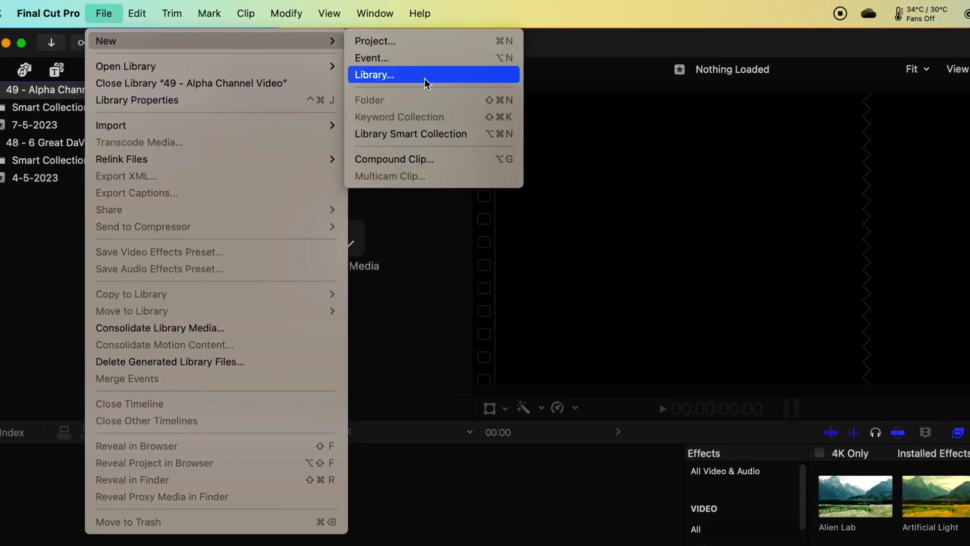
left_click(424, 76)
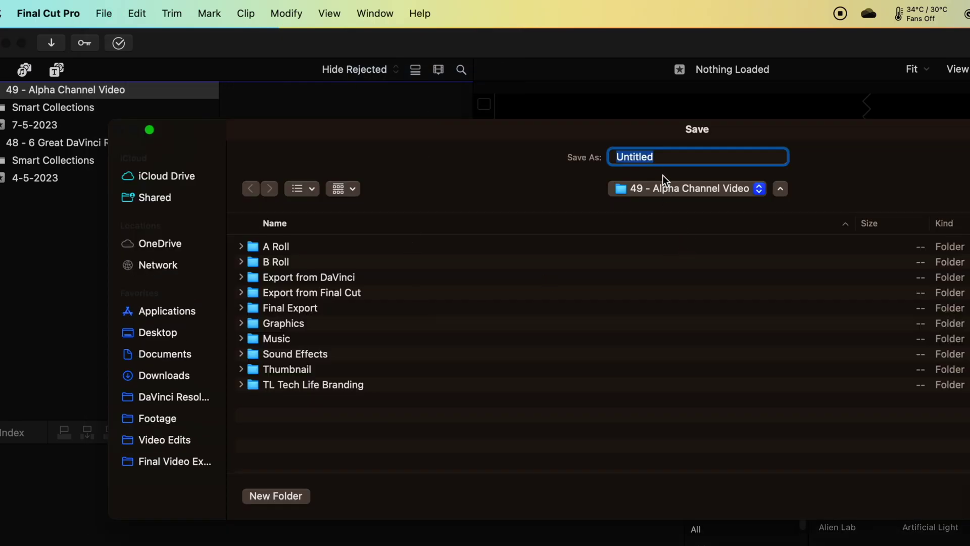
type("Alpha")
key("Return")
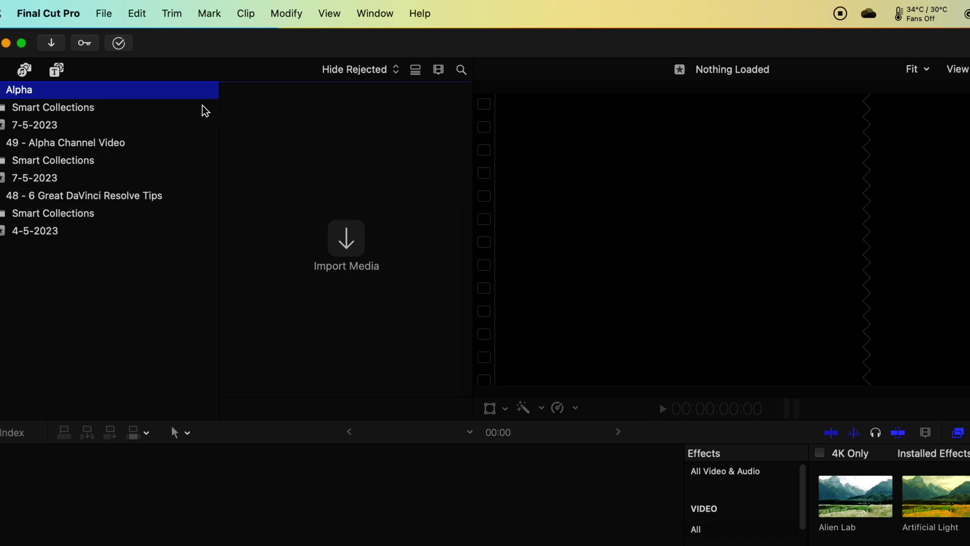
- Create a 4K 60p project named Alpha in that library, keeping the Apple ProRes 422 codec
right_click(175, 95)
left_click(233, 123)
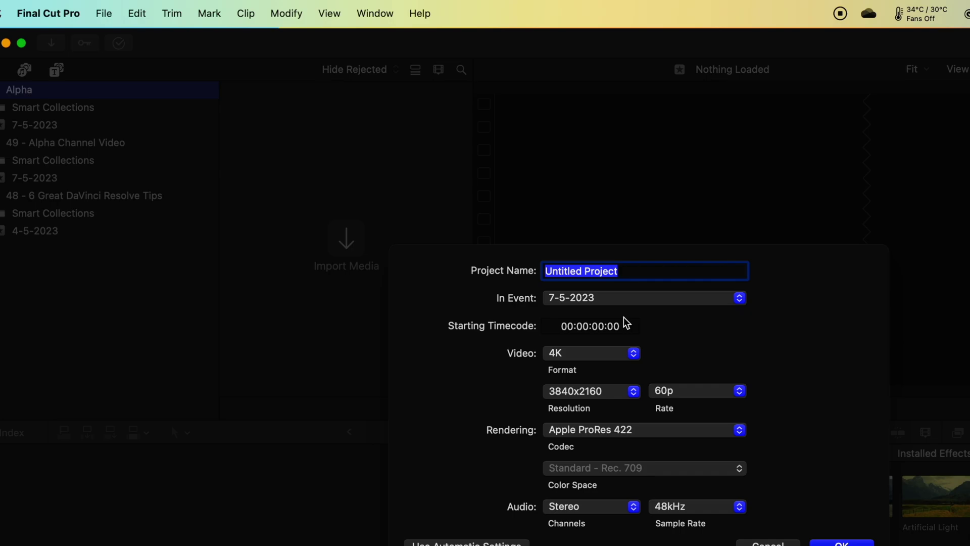
type("Alpha")
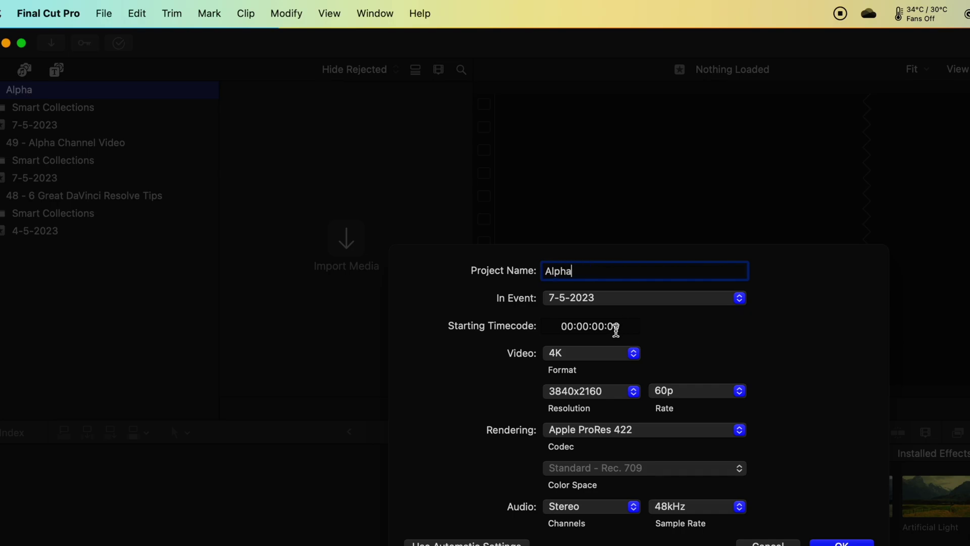
left_click(632, 432)
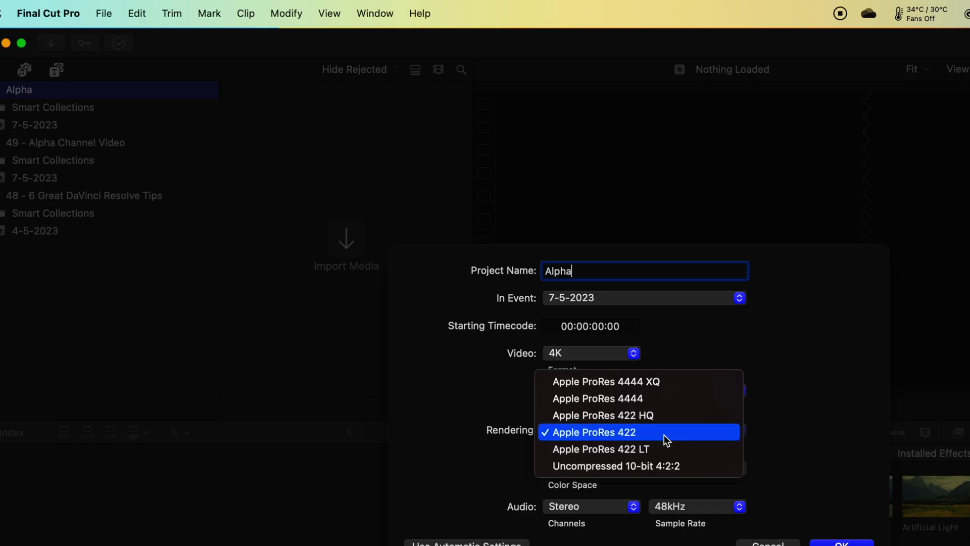
left_click(698, 434)
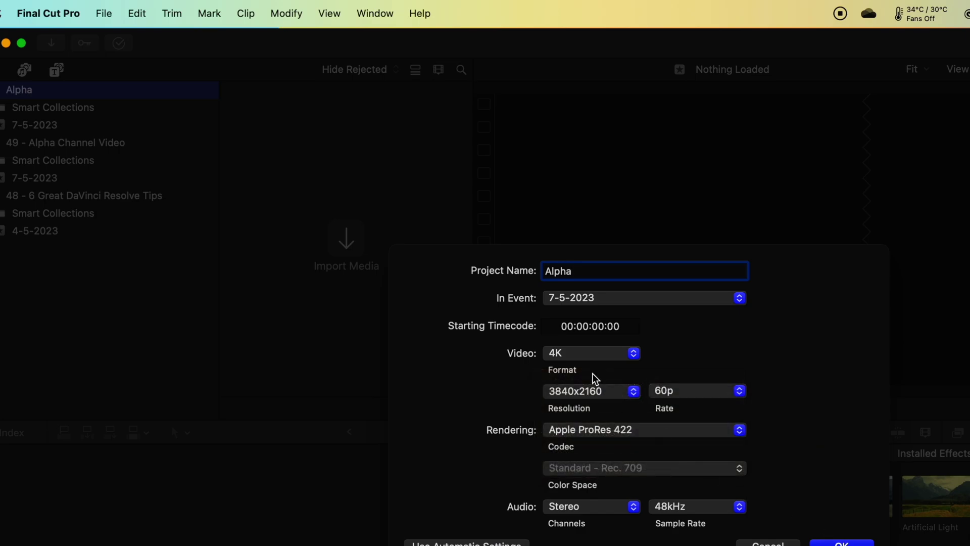
key("Return")
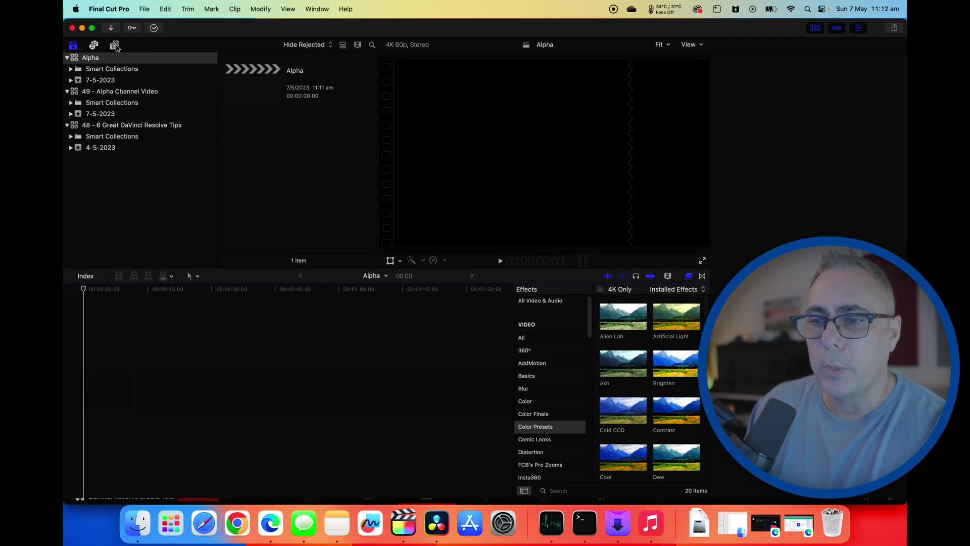
- Show the installed titles and generators and select the mTuber 2 collection
left_click(115, 45)
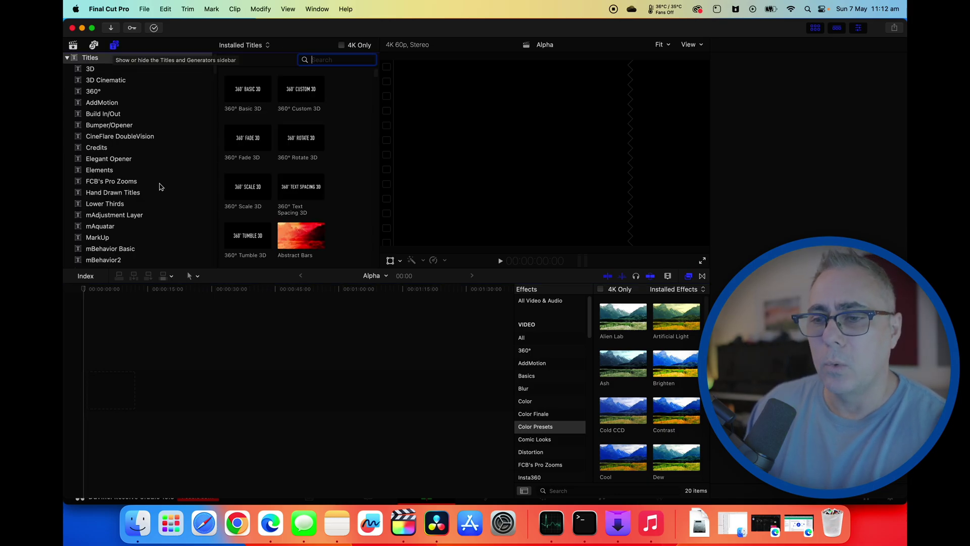
scroll(156, 199, "down", 5)
scroll(156, 199, "down", 10)
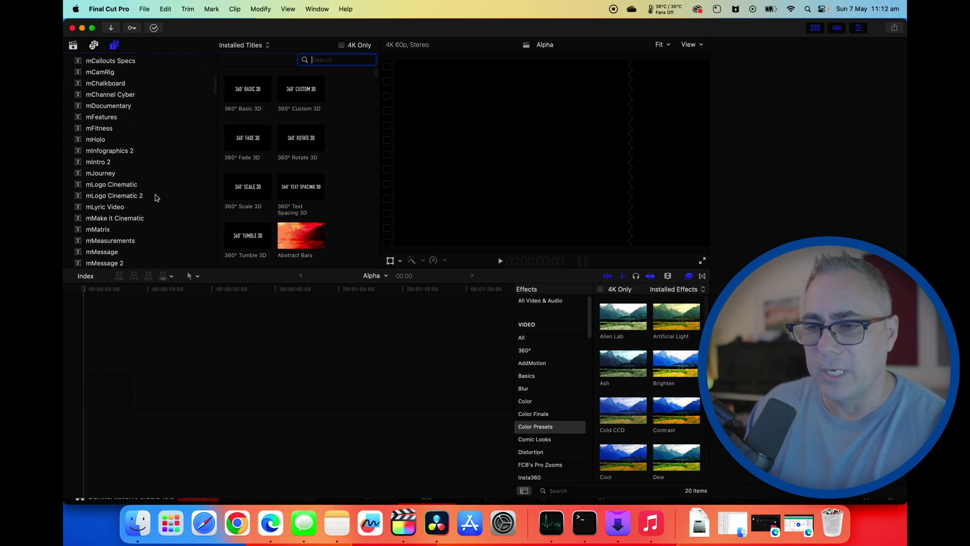
scroll(156, 198, "down", 10)
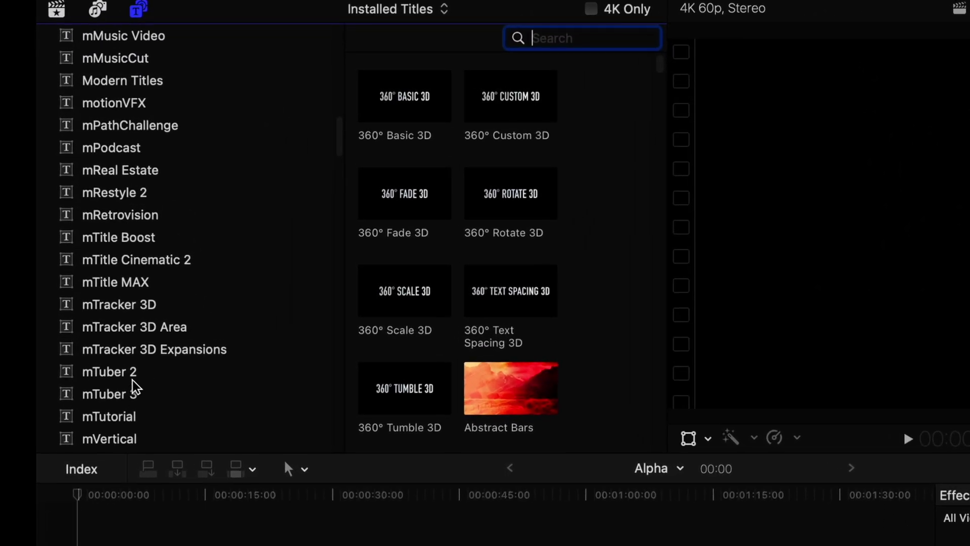
left_click(126, 374)
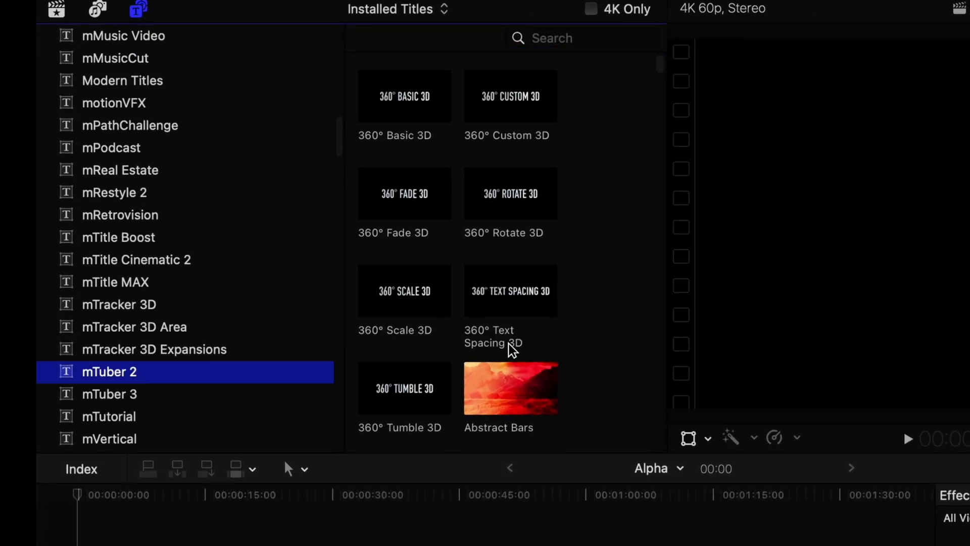
- Scroll down to the Subscribe section and preview the Side Bar title
scroll(545, 359, "down", 10)
scroll(546, 362, "down", 15)
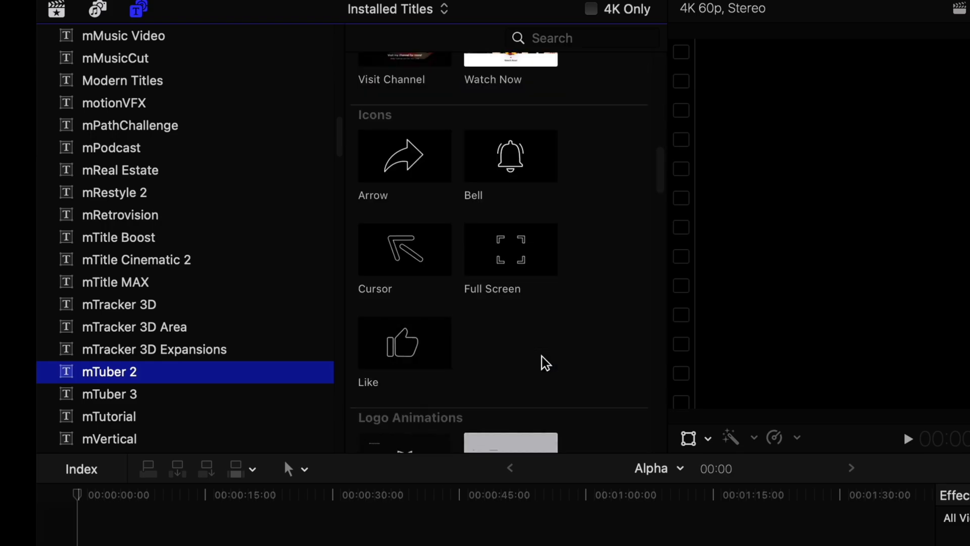
scroll(546, 362, "down", 12)
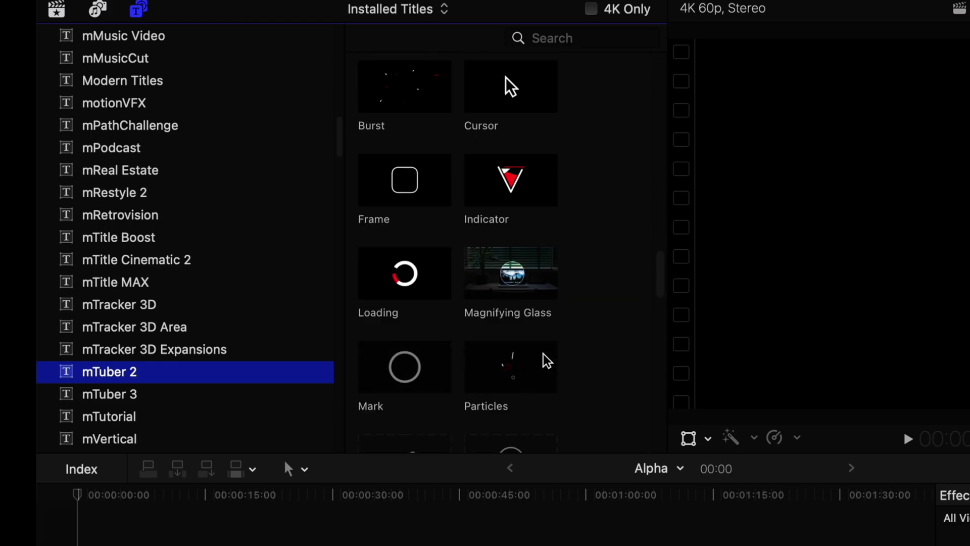
scroll(547, 360, "down", 3)
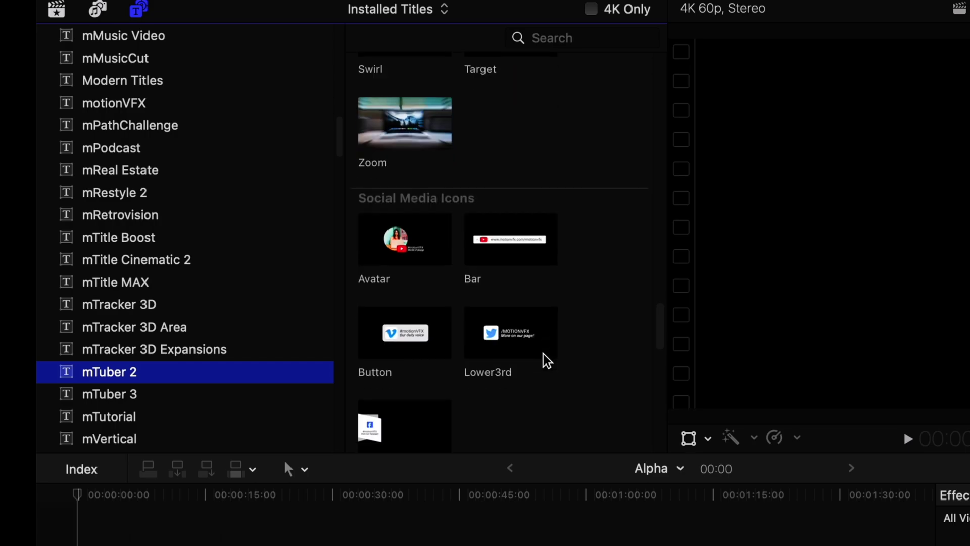
scroll(546, 361, "down", 8)
scroll(546, 360, "down", 1)
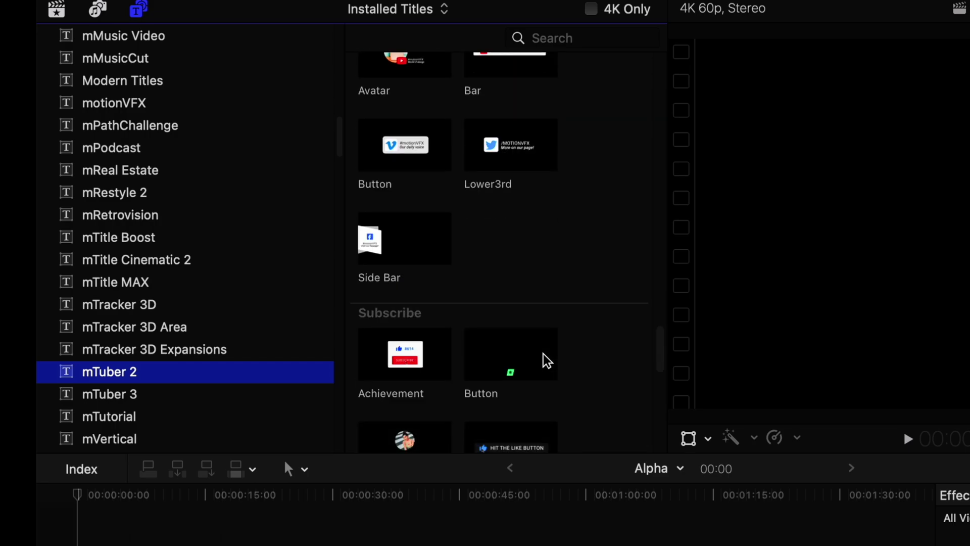
scroll(434, 361, "down", 10)
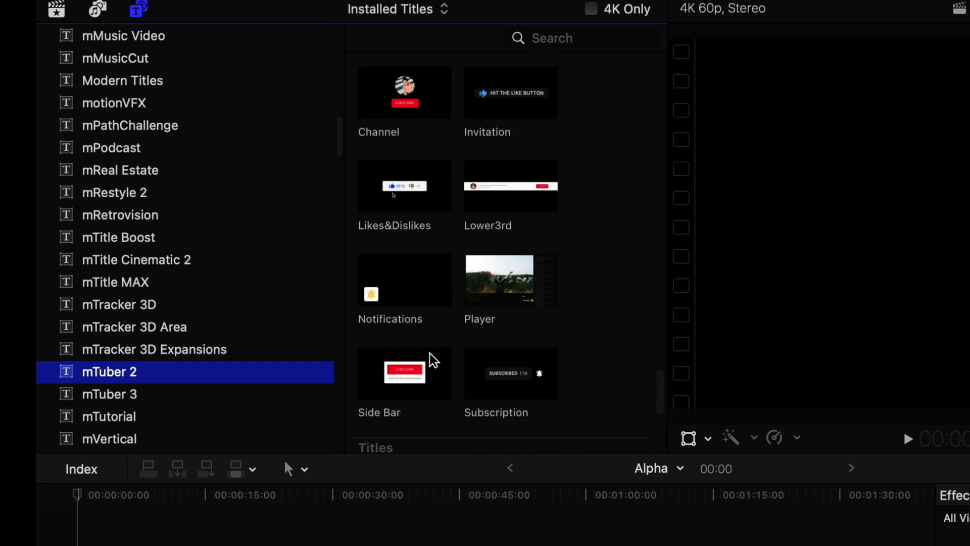
left_click(424, 348)
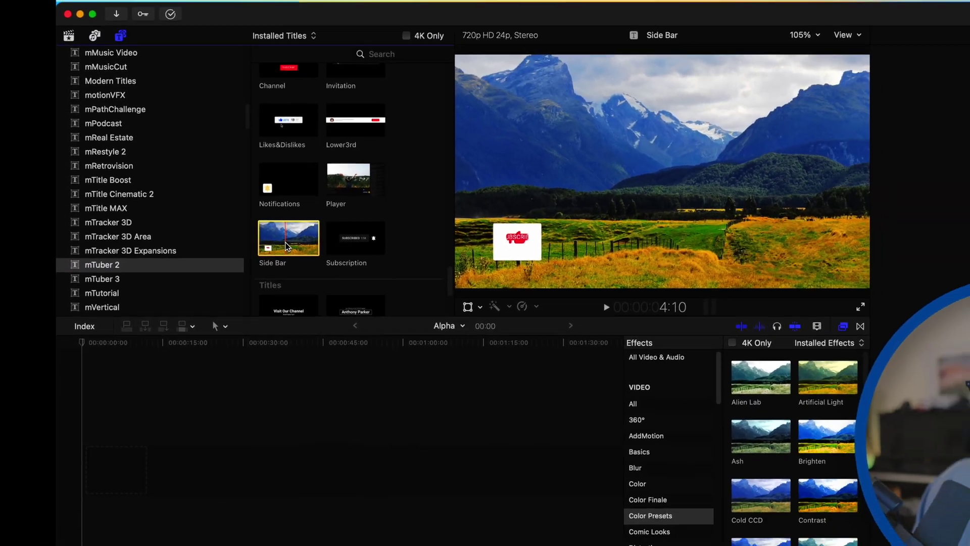
- Drag the Side Bar title into the Alpha timeline and play back its animation from the start
left_click_drag(287, 246, 96, 470)
left_click(101, 323)
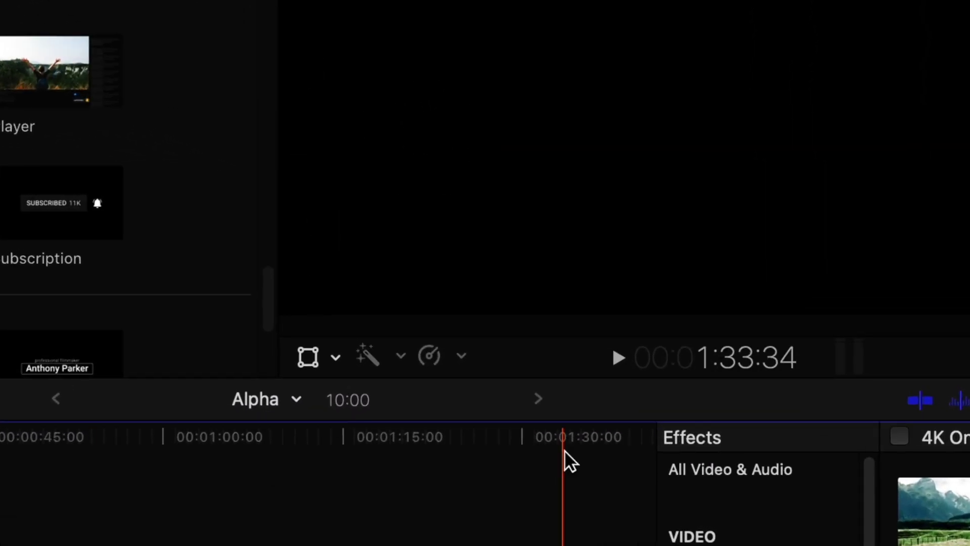
key("Home")
left_click(611, 356)
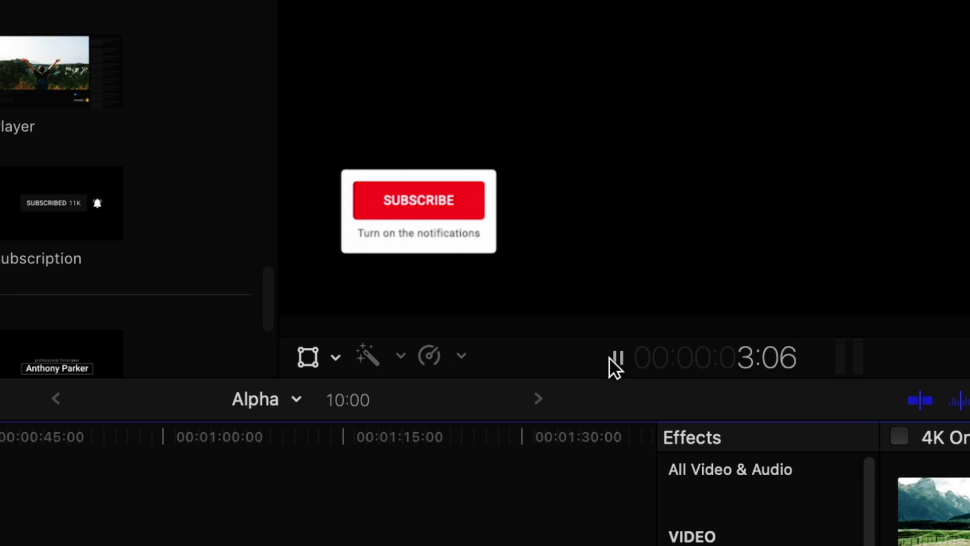
left_click(608, 357)
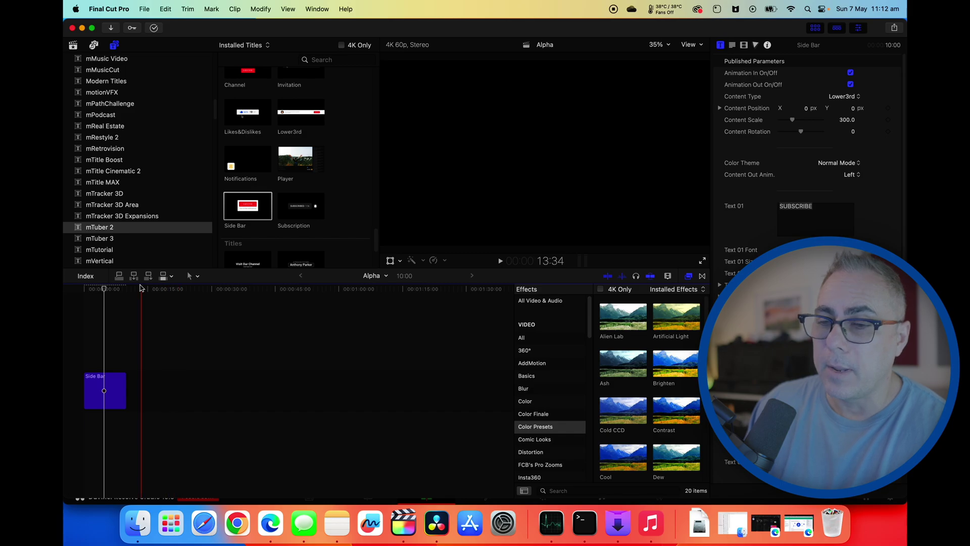
- Enlarge the subscribe title to scale 480.7 and nudge it slightly right and down
left_click(107, 290)
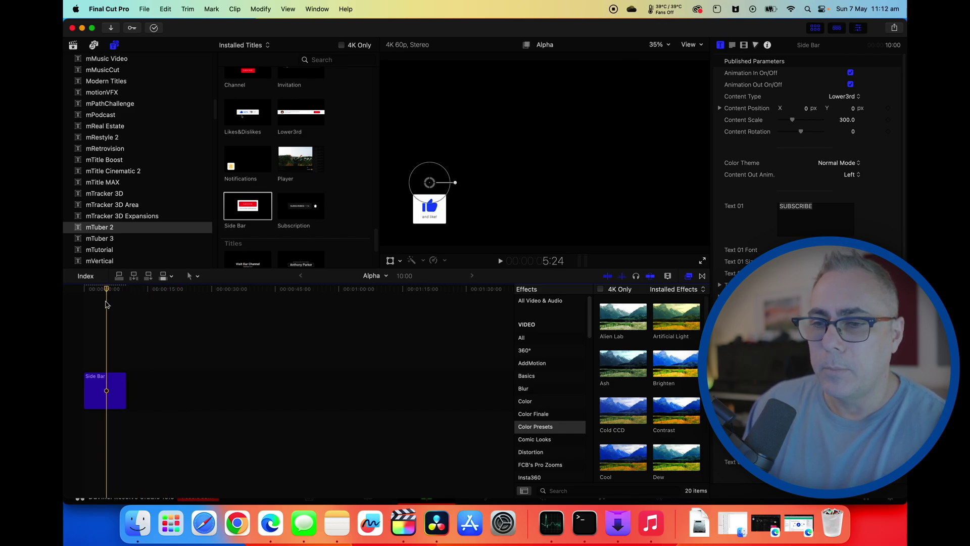
left_click(95, 292)
left_click_drag(429, 173, 434, 150)
left_click_drag(429, 183, 434, 185)
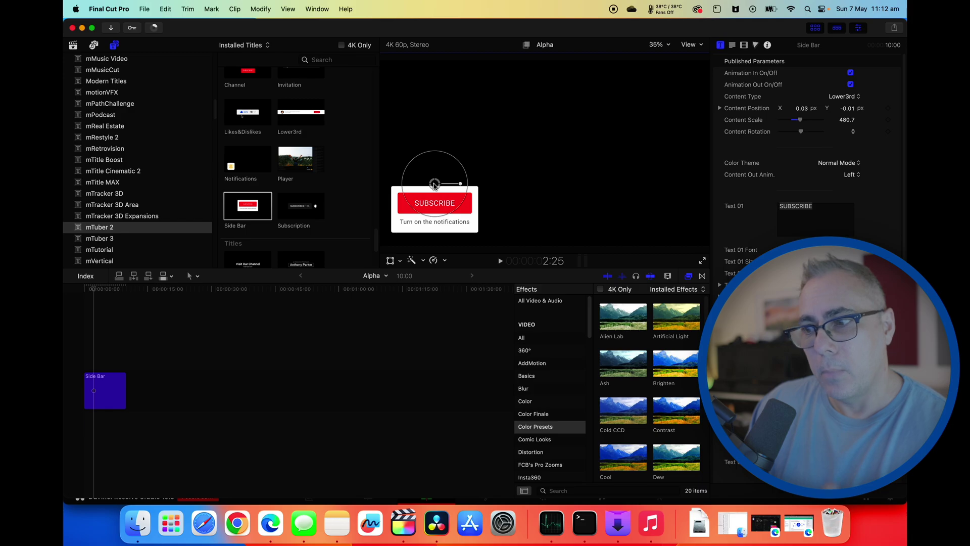
key("space")
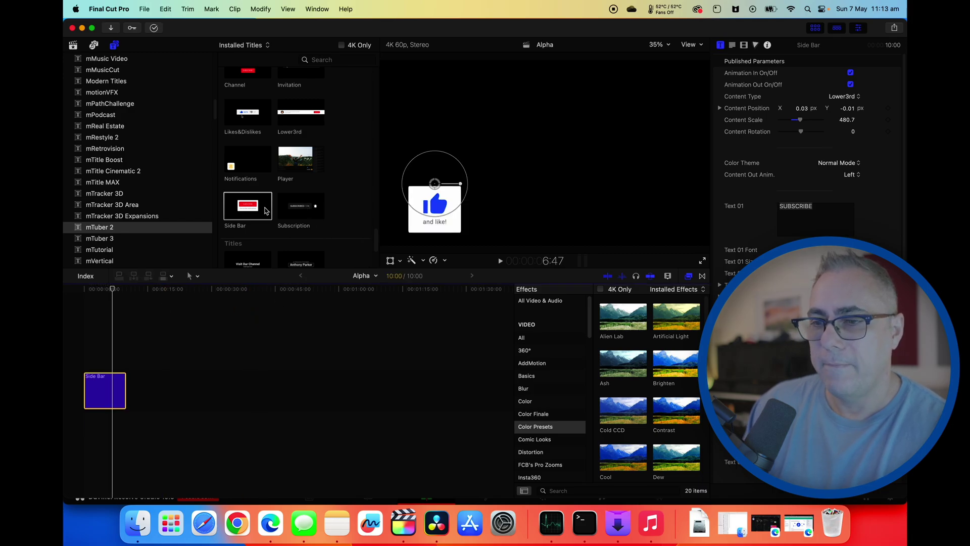
- Add a second Side Bar title after the first and review it past the like card
left_click_drag(266, 211, 134, 392)
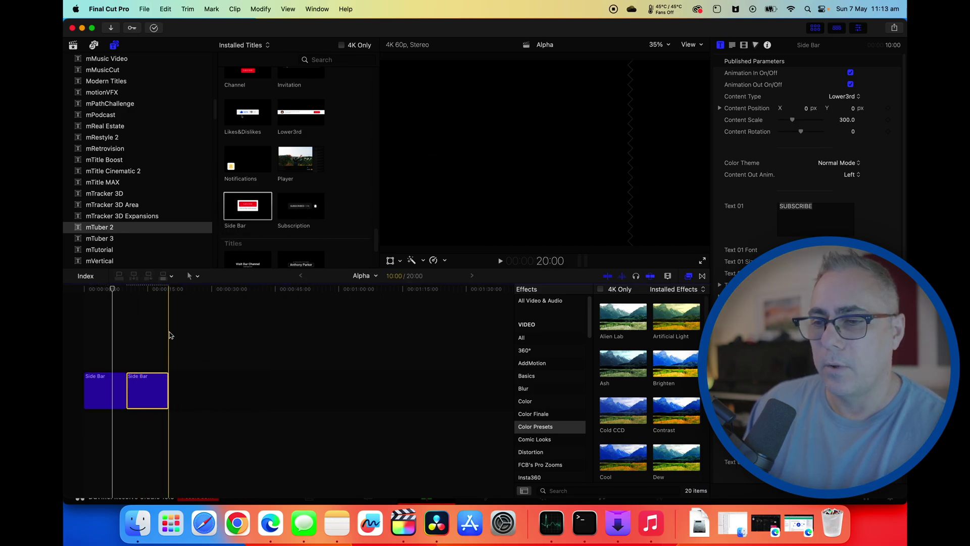
left_click(144, 388)
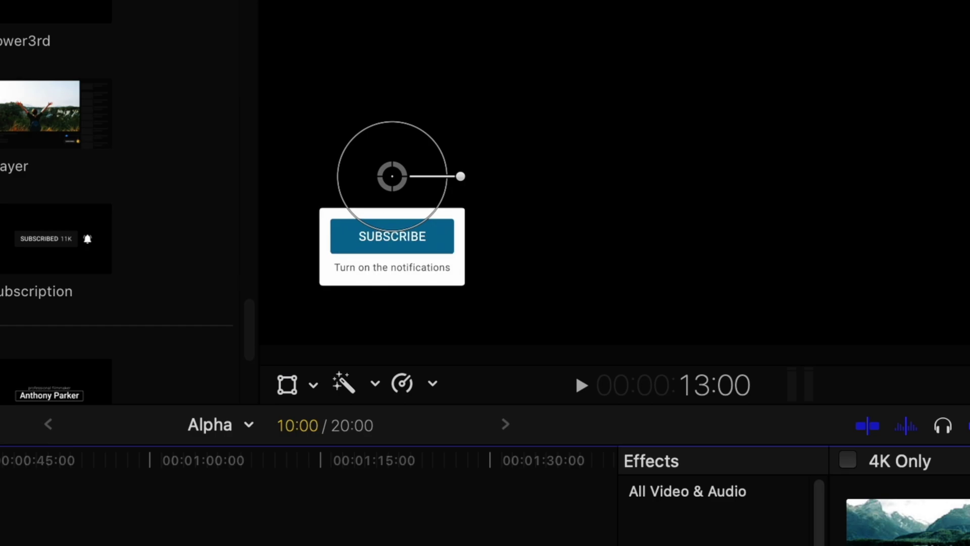
key("Up")
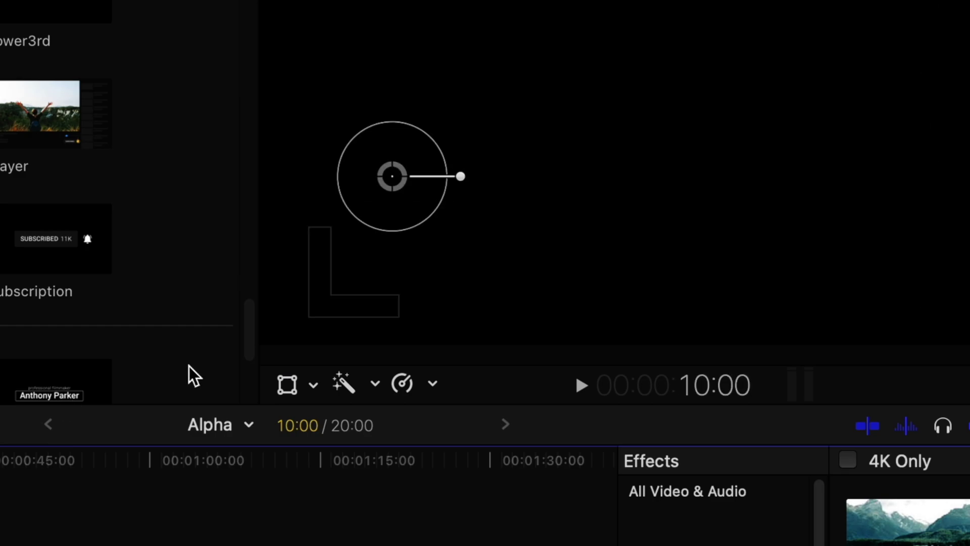
key("Down")
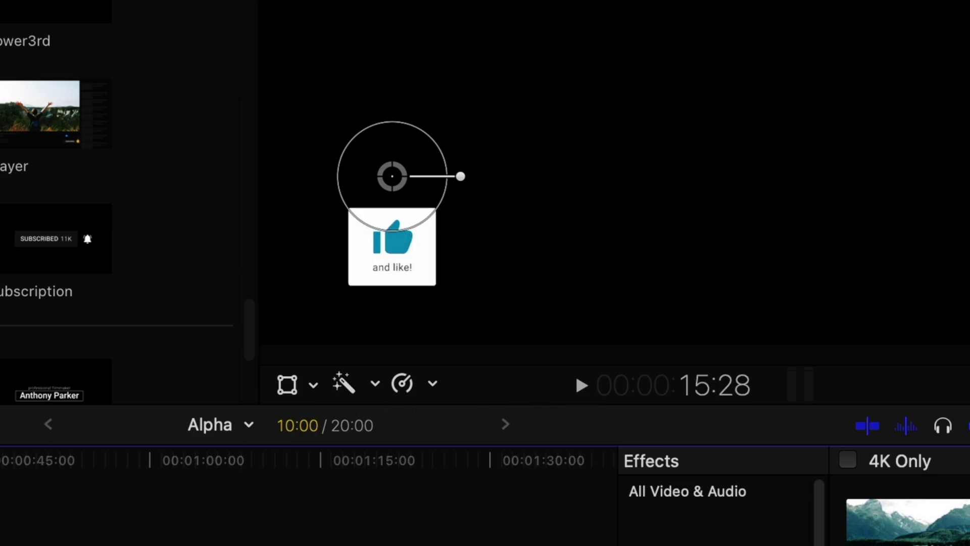
key("Down")
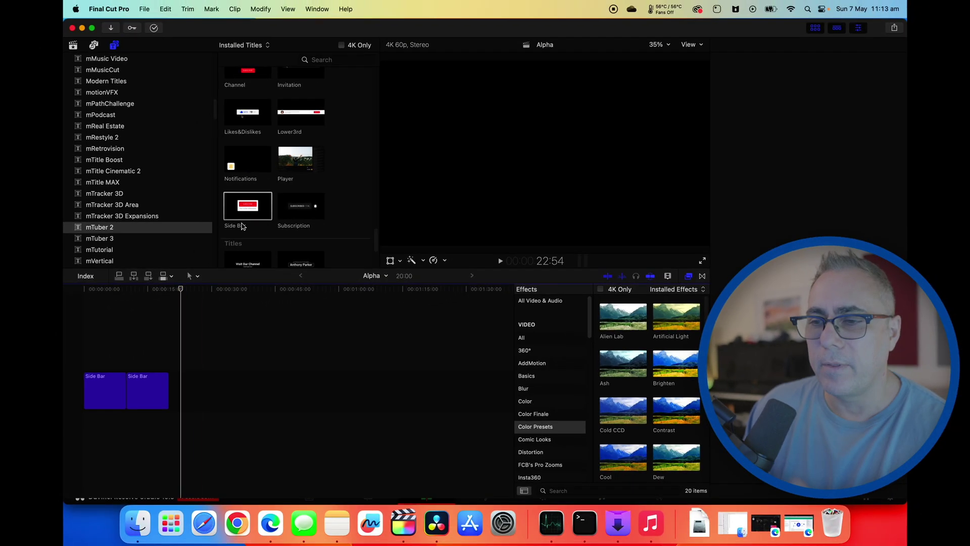
- Append the Subscription title, then the Notifications title, after the Side Bar clips
left_click(182, 236)
left_click_drag(296, 214, 192, 388)
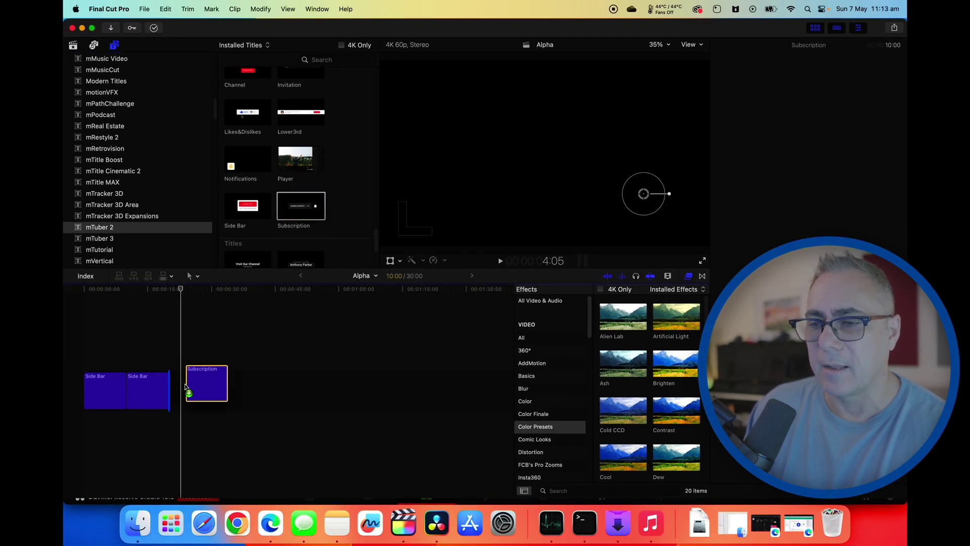
left_click(237, 167)
left_click_drag(238, 166, 222, 388)
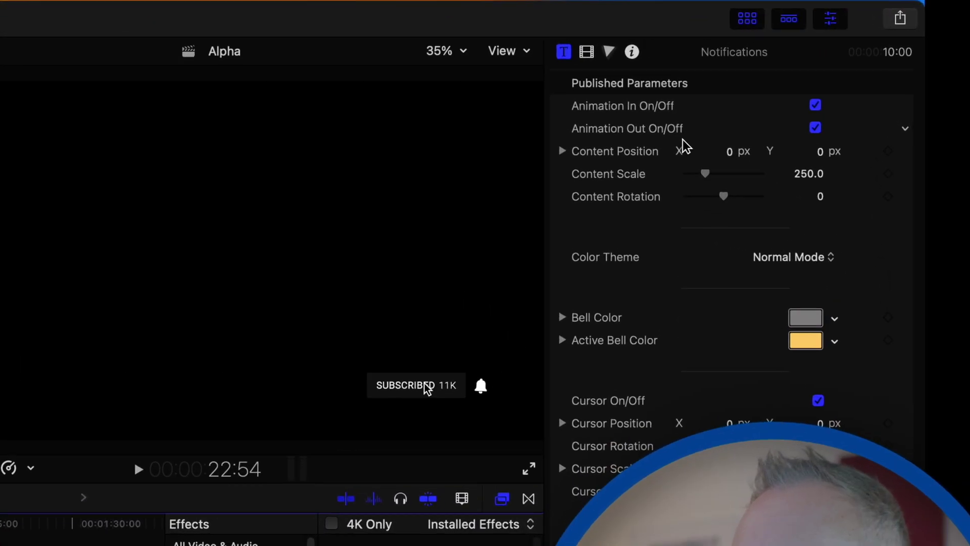
- Export the project as an Apple ProRes 4444 file named Alpha into Final Video Exports
left_click(901, 20)
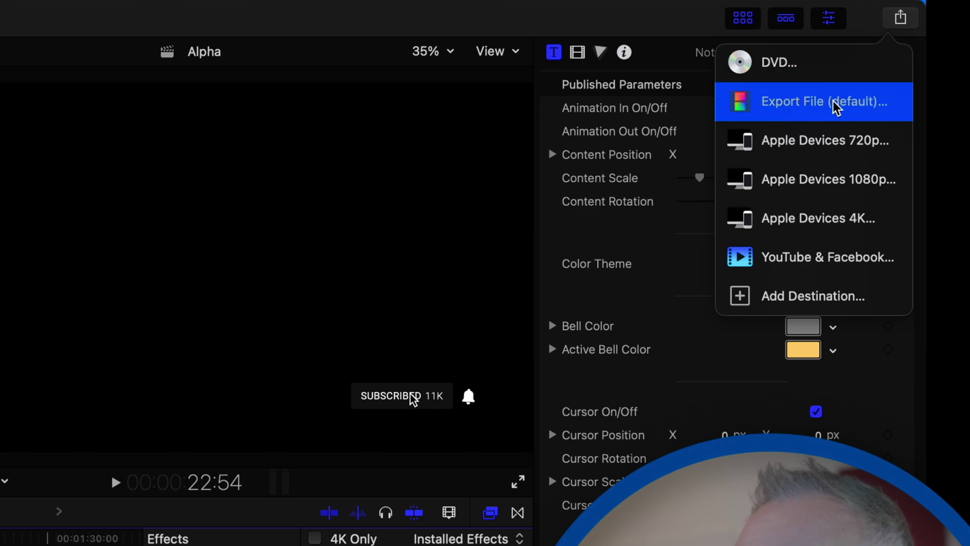
left_click(853, 106)
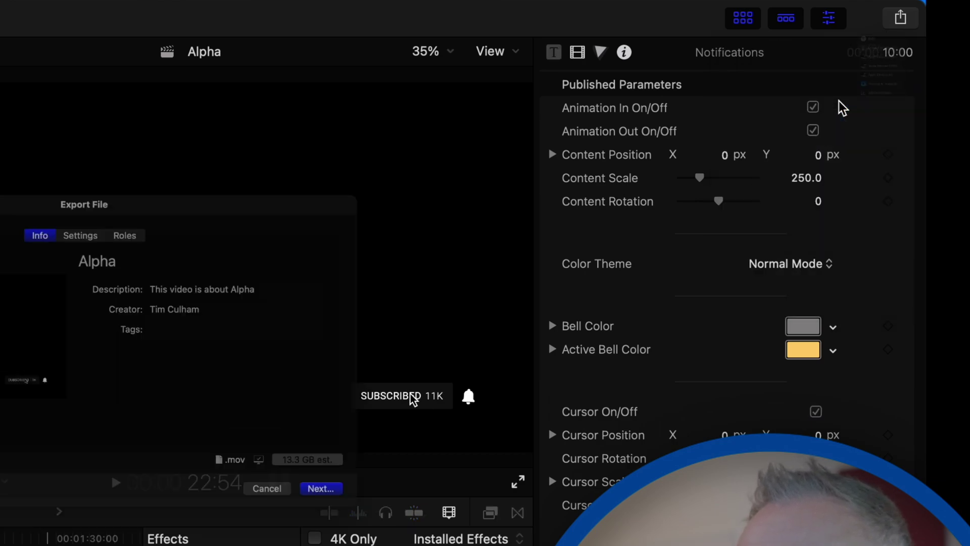
left_click(81, 192)
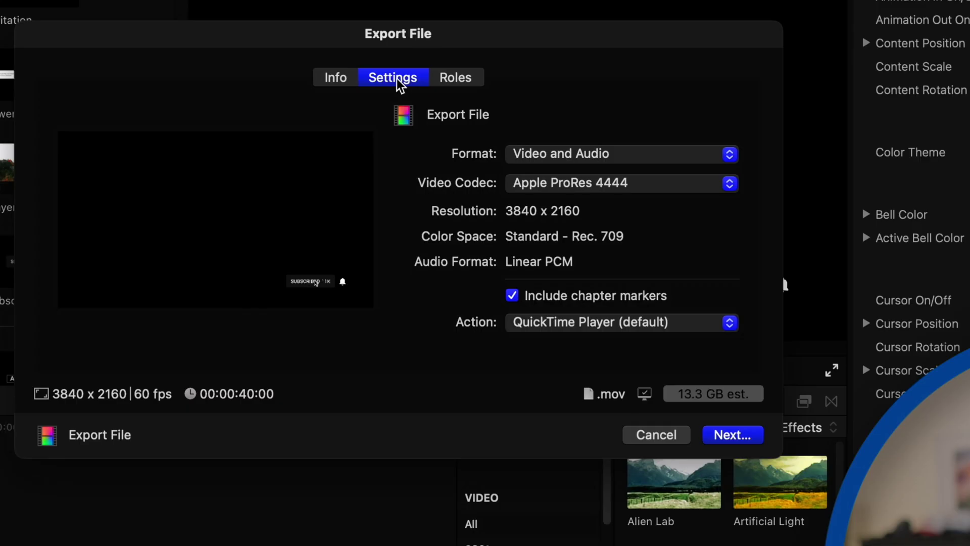
left_click(628, 190)
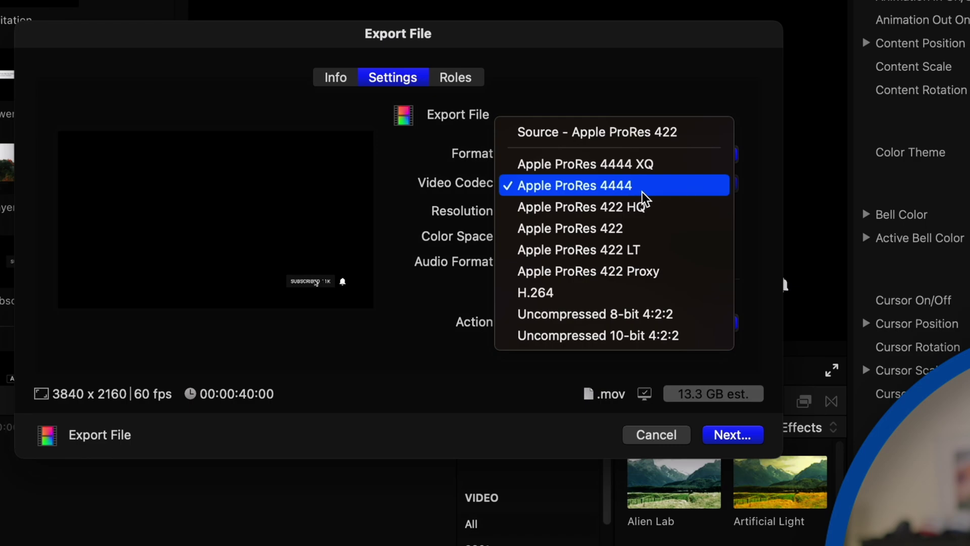
left_click(671, 192)
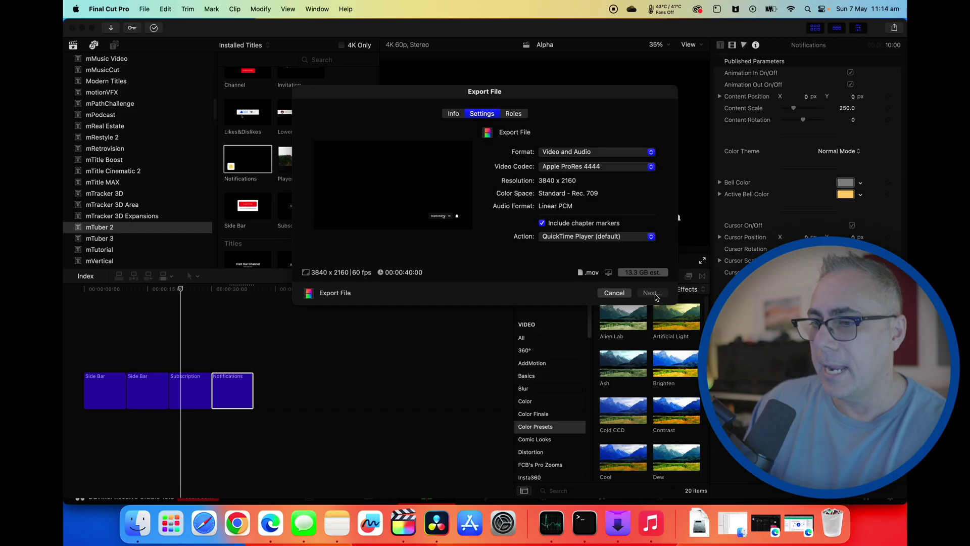
left_click(652, 293)
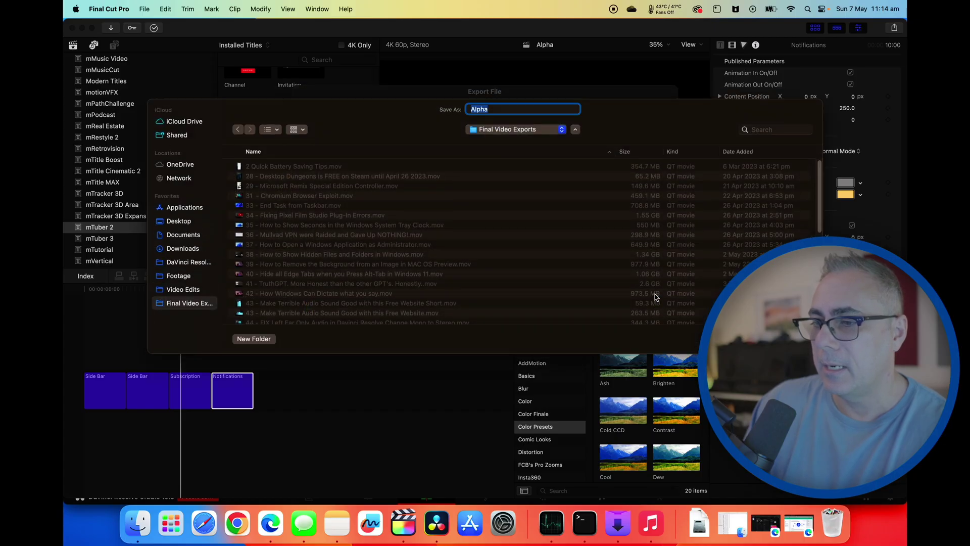
key("Return")
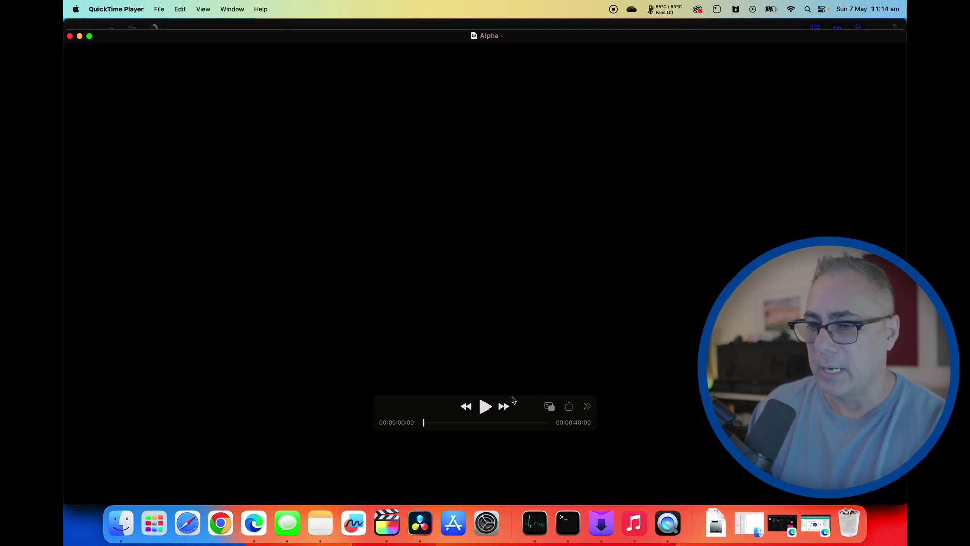
- Play the exported Alpha movie and jump ahead through the Subscribe card and later titles
left_click(484, 407)
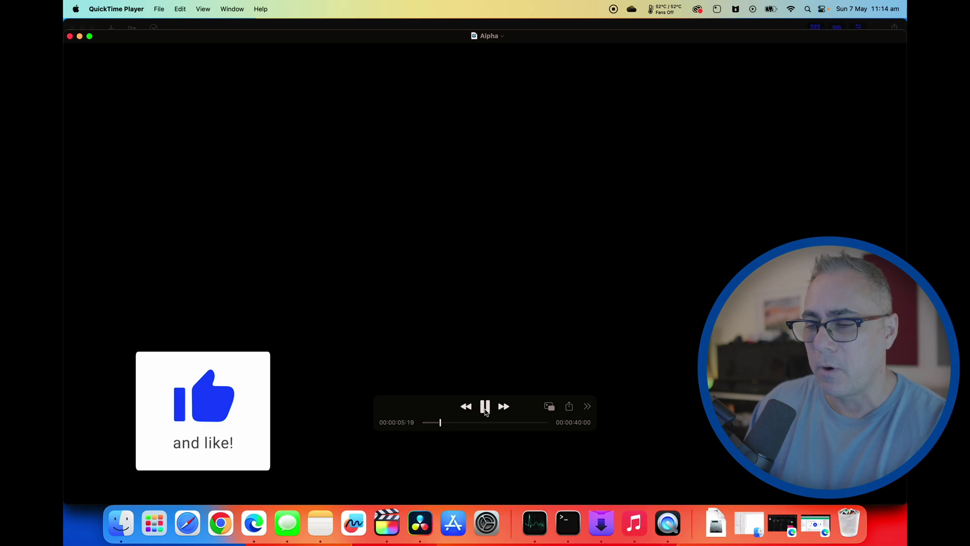
left_click(460, 422)
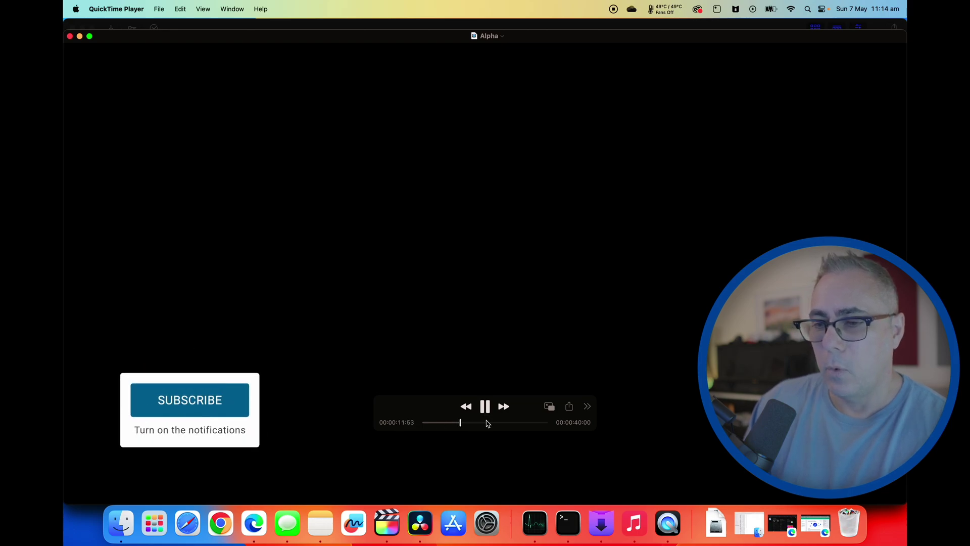
left_click(504, 423)
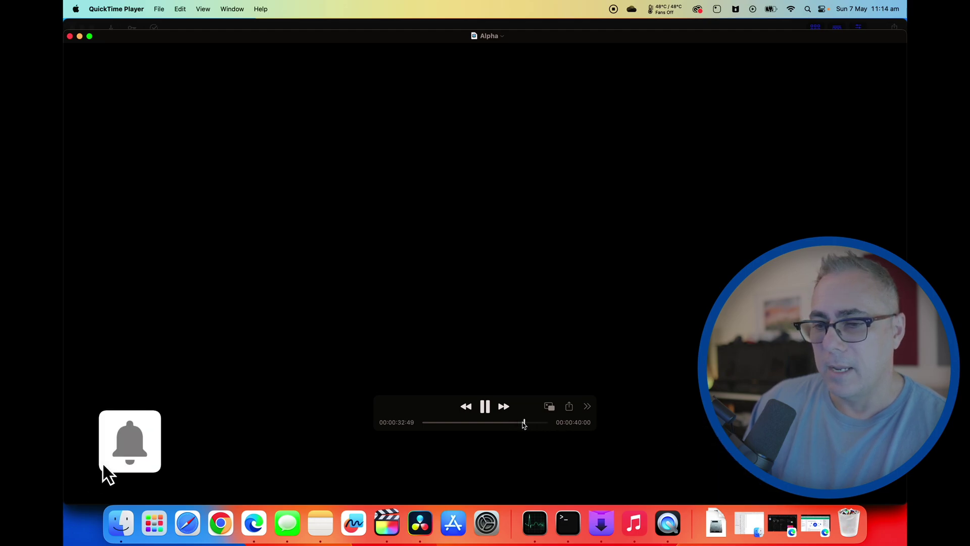
- Close QuickTime and drag Alpha.mov from Final Video Exports into Resolve's Media Pool and Timeline 1
left_click(69, 36)
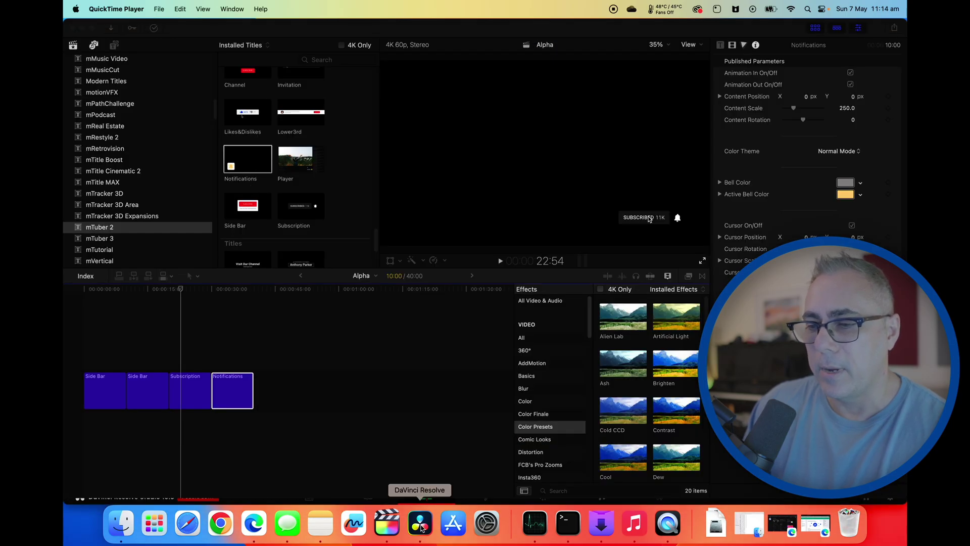
left_click(422, 528)
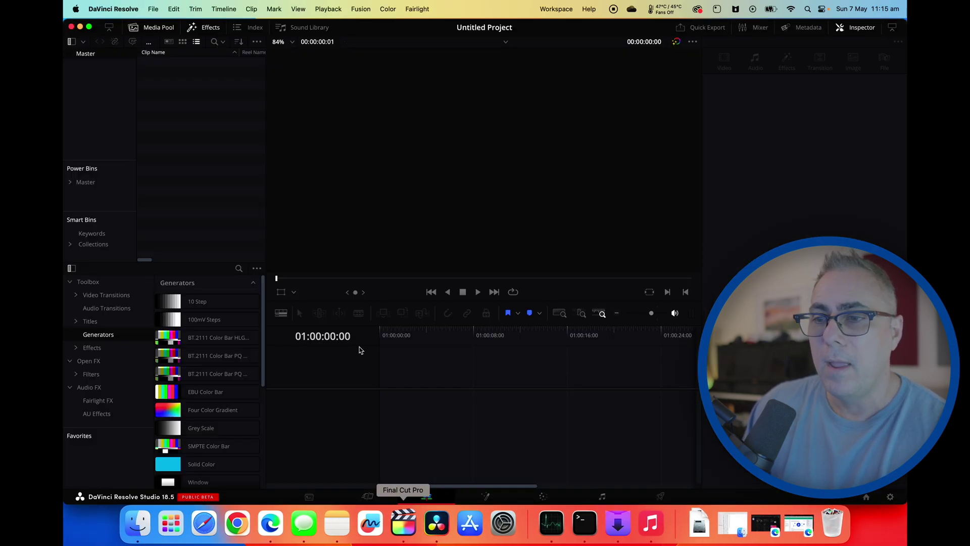
right_click(204, 122)
left_click(173, 87)
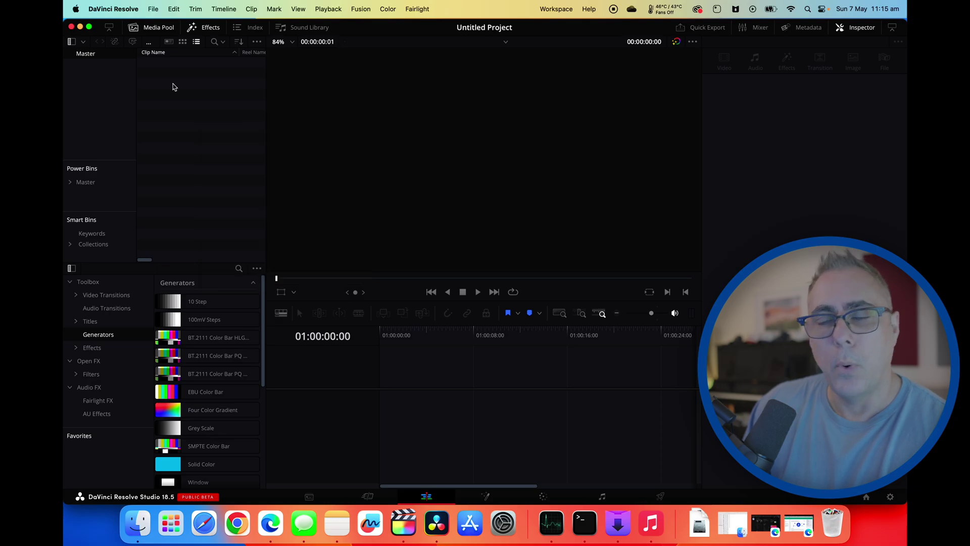
left_click(139, 525)
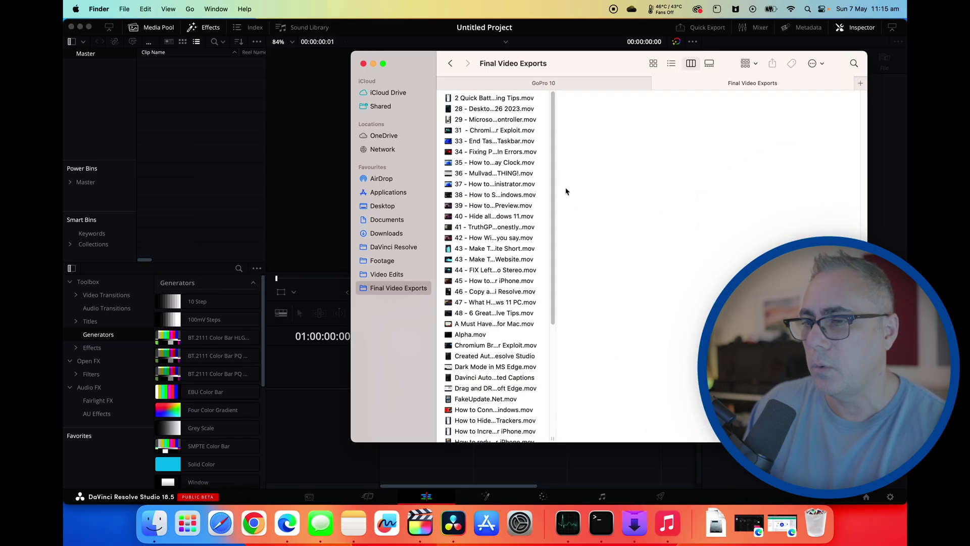
left_click(475, 334)
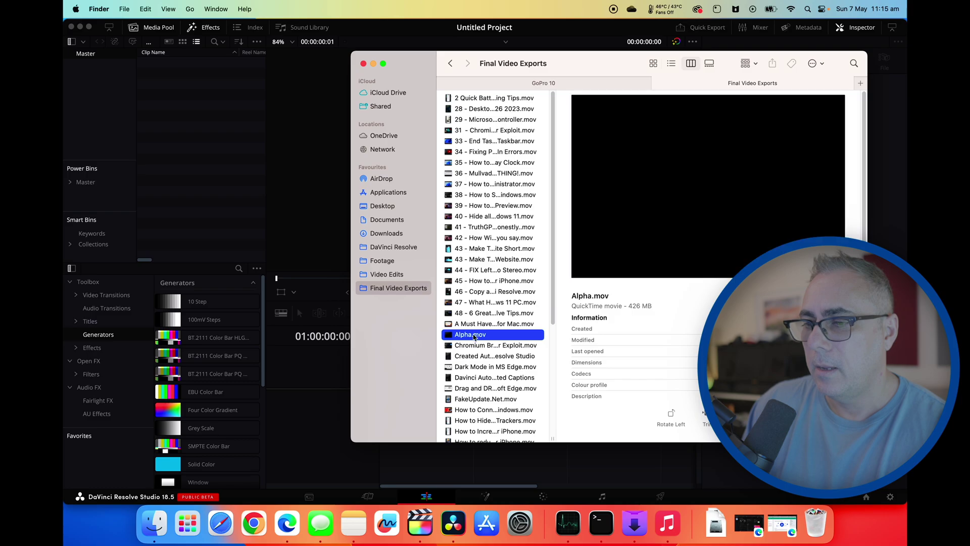
left_click_drag(307, 208, 384, 420)
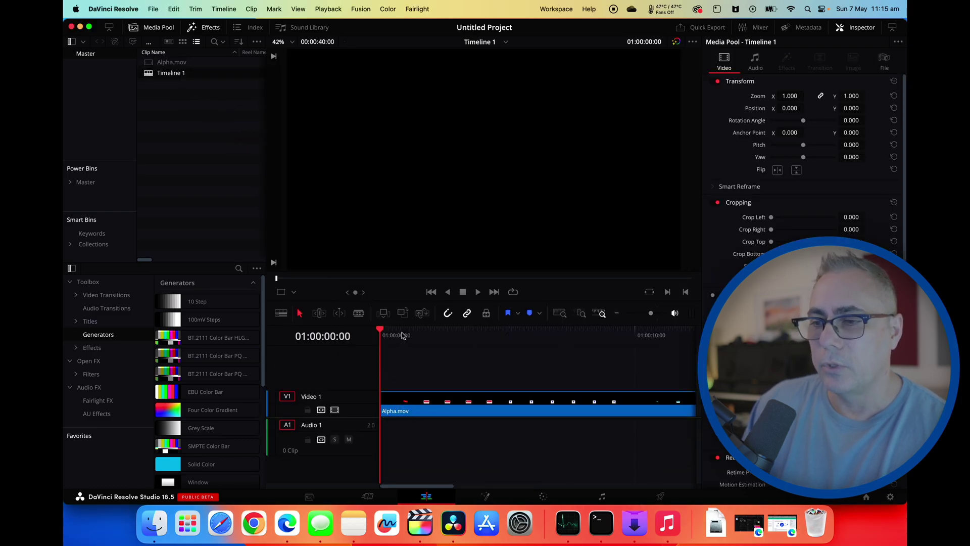
- Play back Alpha.mov, then place a Solid Color generator clip on the timeline
left_click(403, 336)
left_click(477, 292)
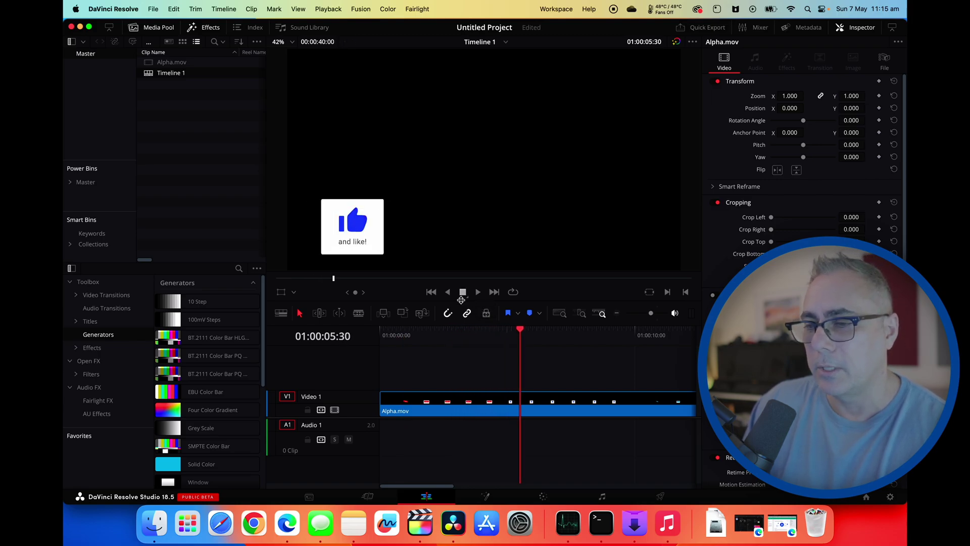
left_click(218, 467)
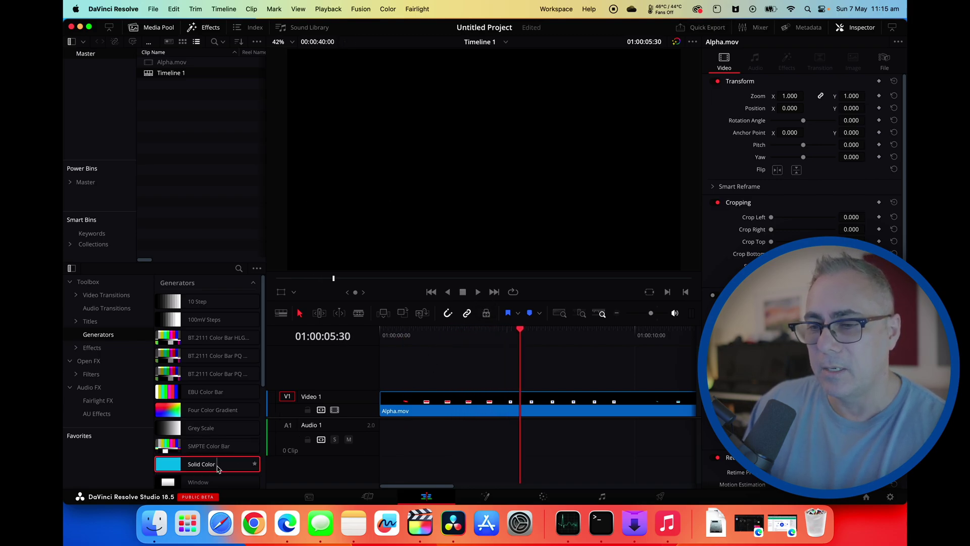
left_click_drag(227, 466, 383, 404)
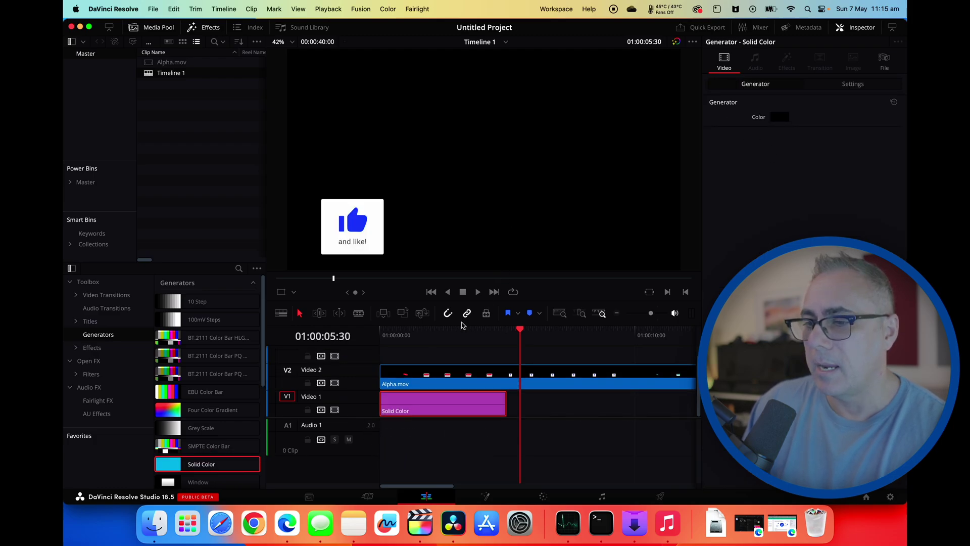
- Set the Solid Color clip's colour to Cantaloupe
left_click(460, 334)
left_click(780, 119)
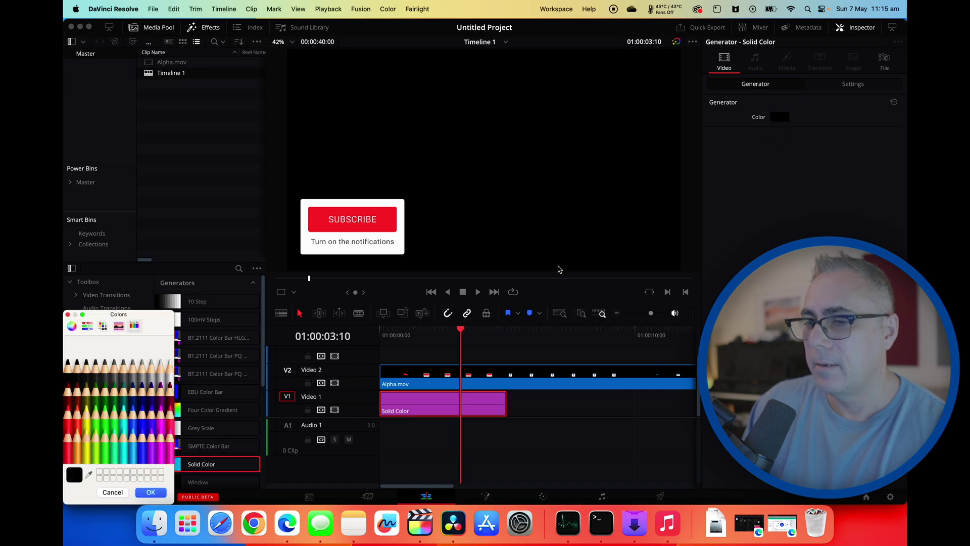
left_click(79, 443)
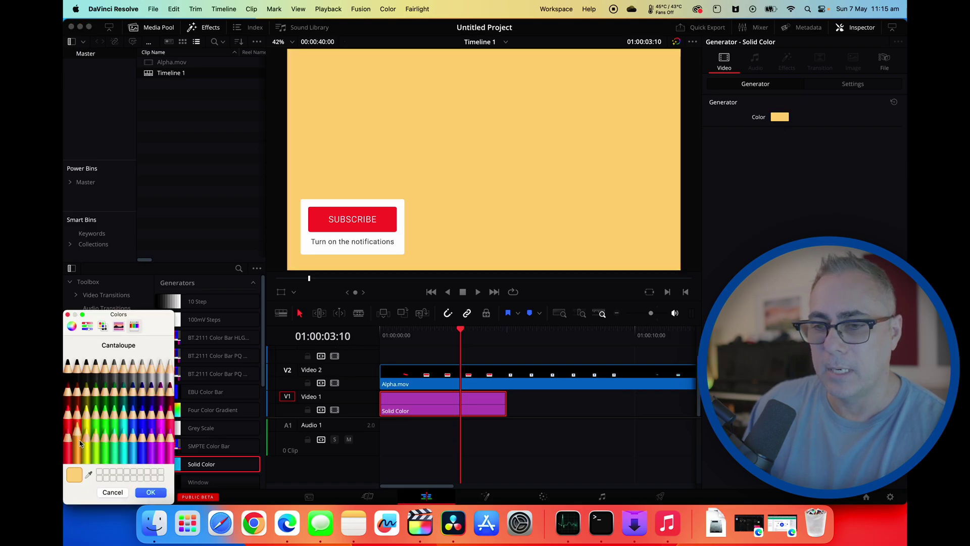
left_click(150, 492)
- Stretch the Solid Color clip to cover all of Alpha.mov and fit the timeline view
left_click_drag(505, 404, 430, 419)
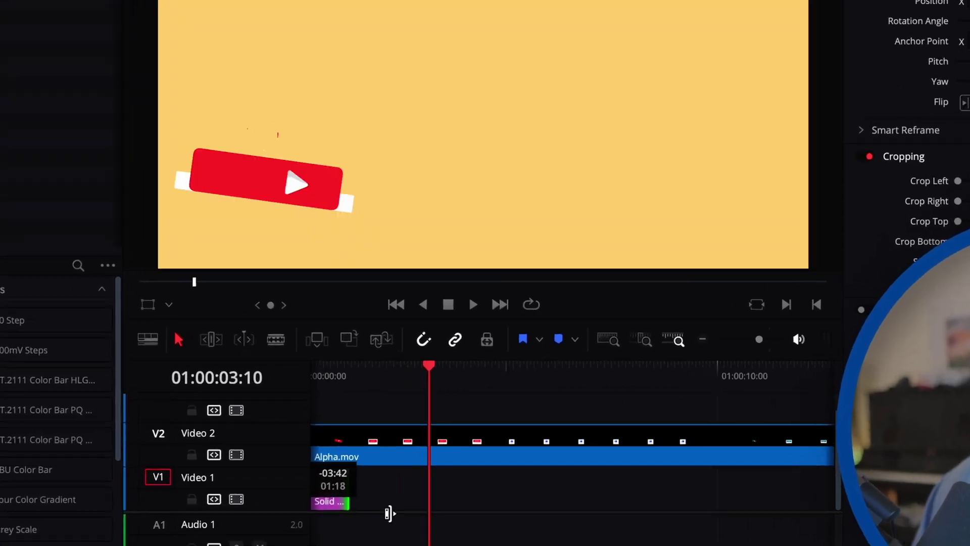
left_click_drag(389, 514, 791, 493)
key("shift+z")
key("Home")
left_click(472, 313)
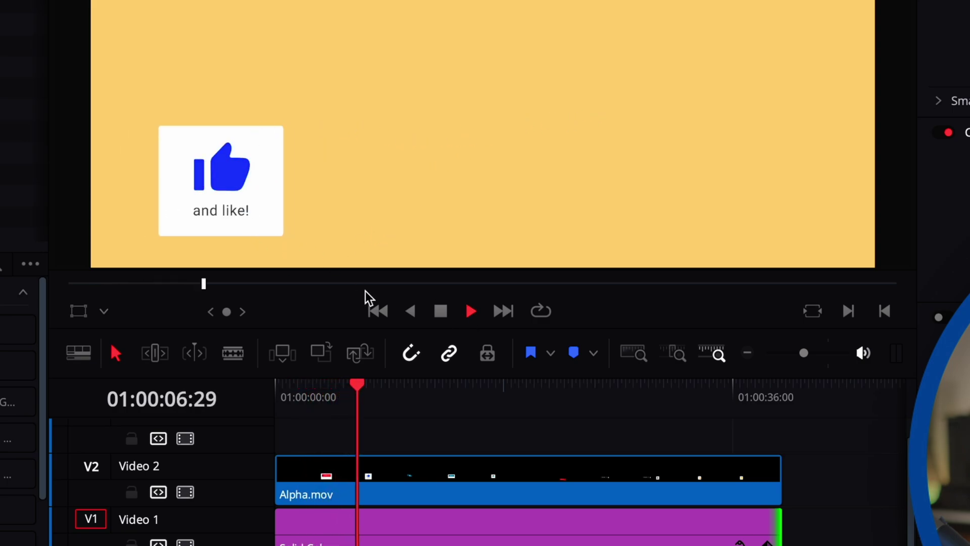
left_click(417, 390)
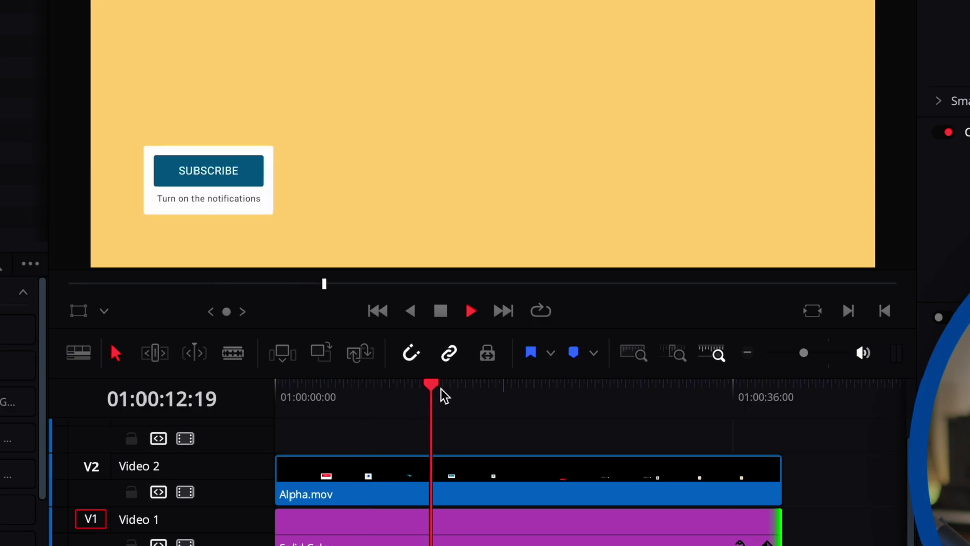